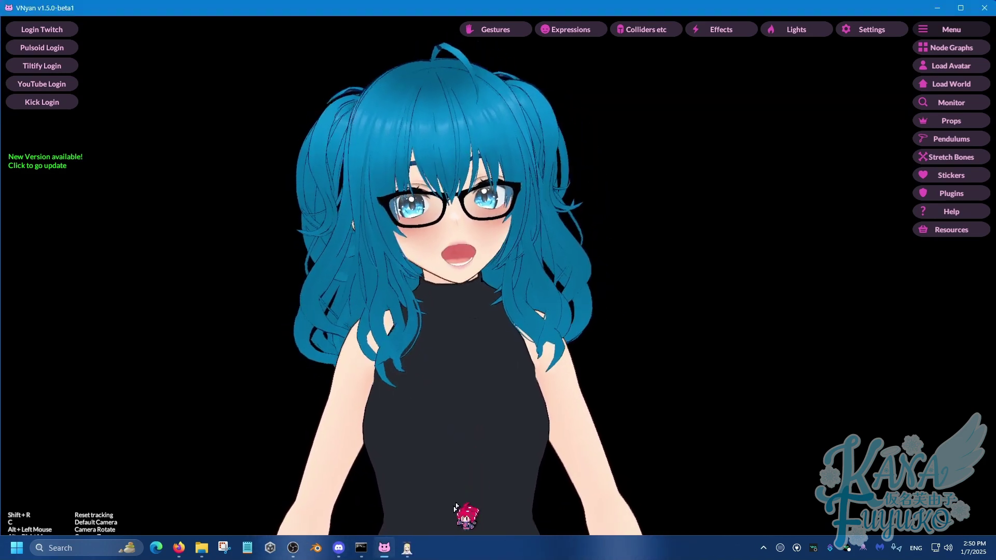
Launch XR Animator, load Test-Chan.vrm as its custom model, and return to VNyan.
{"action": "left_click", "coordinate": [407, 547]}
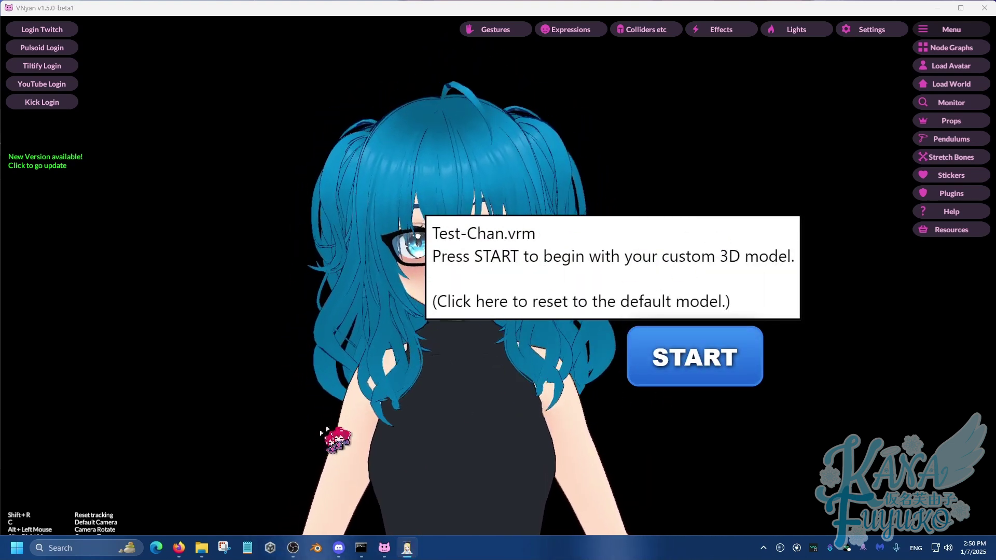
{"action": "left_click", "coordinate": [201, 548]}
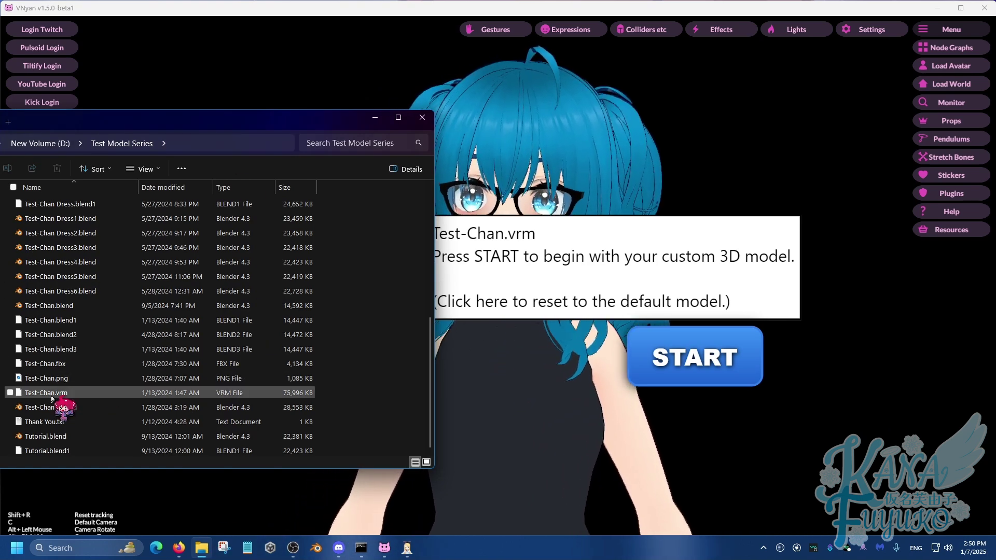
{"action": "left_click_drag", "start_coordinate": [57, 393], "coordinate": [688, 349]}
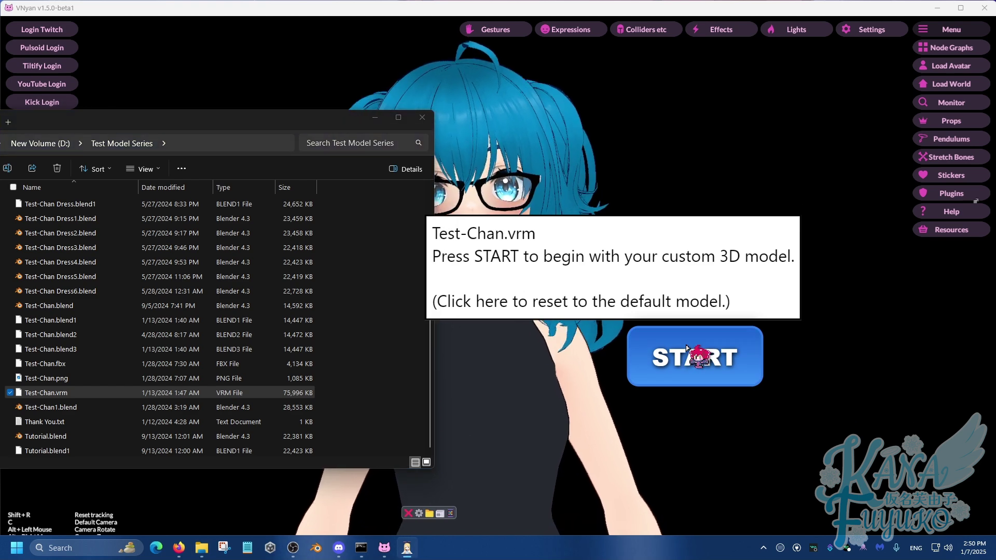
{"action": "left_click", "coordinate": [375, 117]}
{"action": "left_click", "coordinate": [391, 164]}
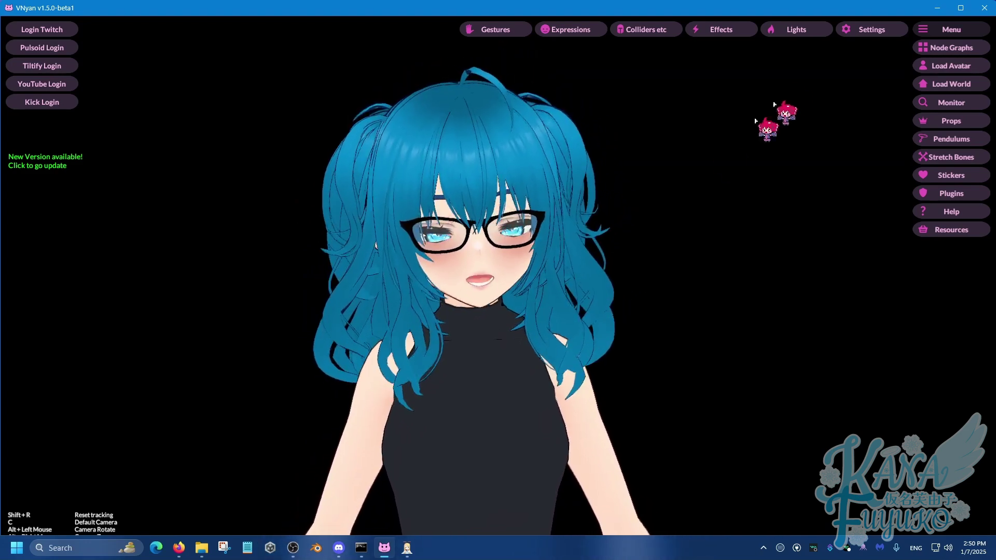
{"action": "left_click", "coordinate": [867, 30]}
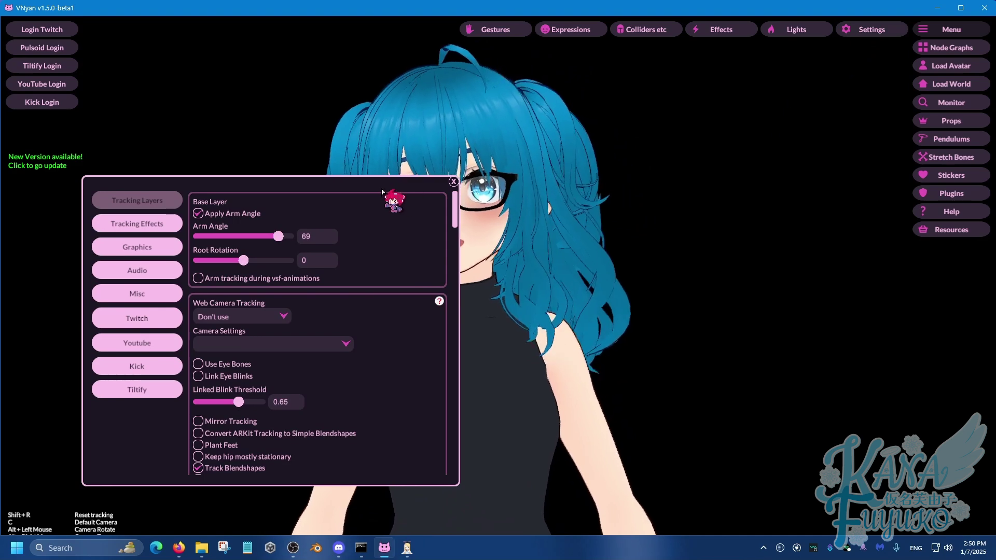
{"action": "left_click_drag", "start_coordinate": [456, 205], "coordinate": [410, 126]}
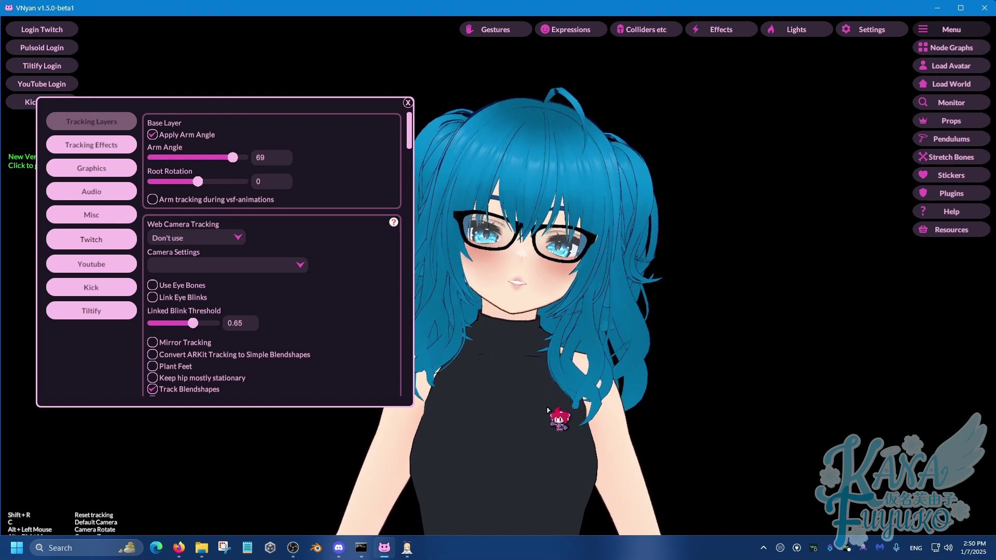
{"action": "left_click", "coordinate": [408, 102]}
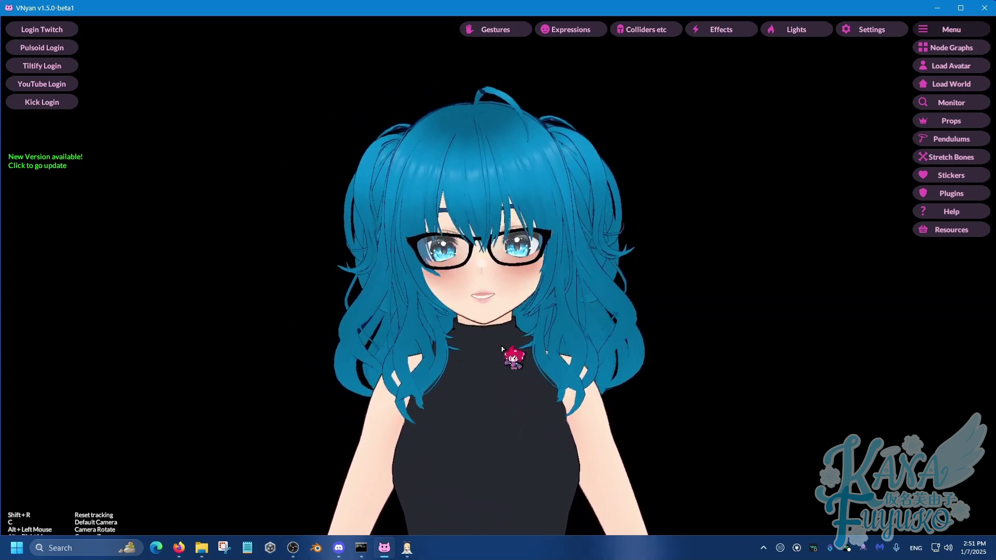
Bring XR Animator forward and start it with the Test-Chan model.
{"action": "left_click", "coordinate": [407, 548]}
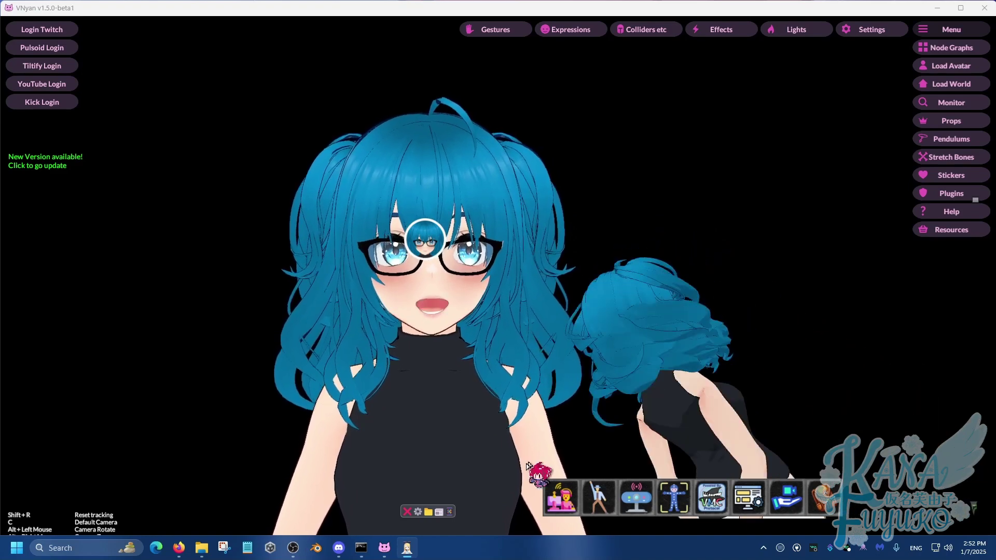
{"action": "left_click", "coordinate": [692, 327]}
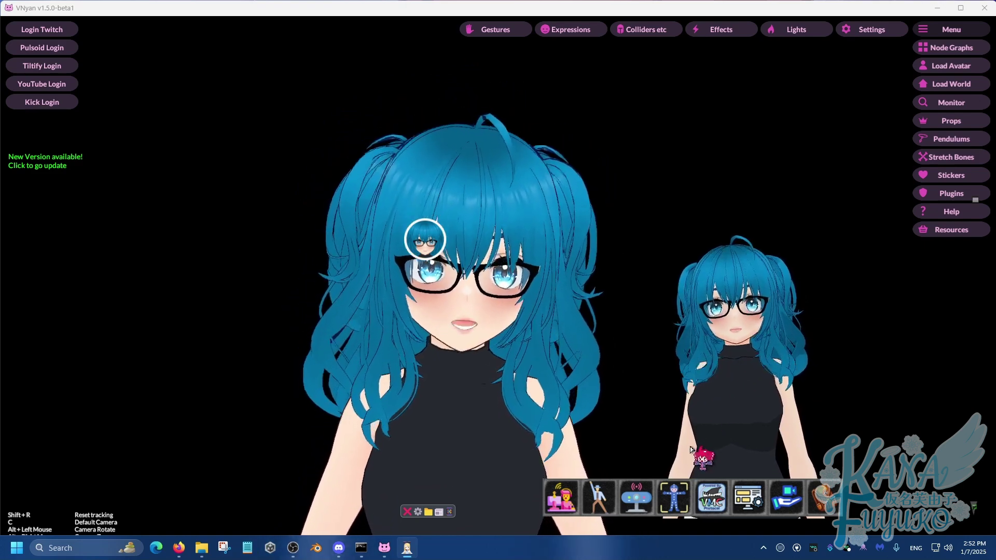
Enable XR Animator's webcam input using 1. USB Camera.
{"action": "double_click", "coordinate": [634, 502]}
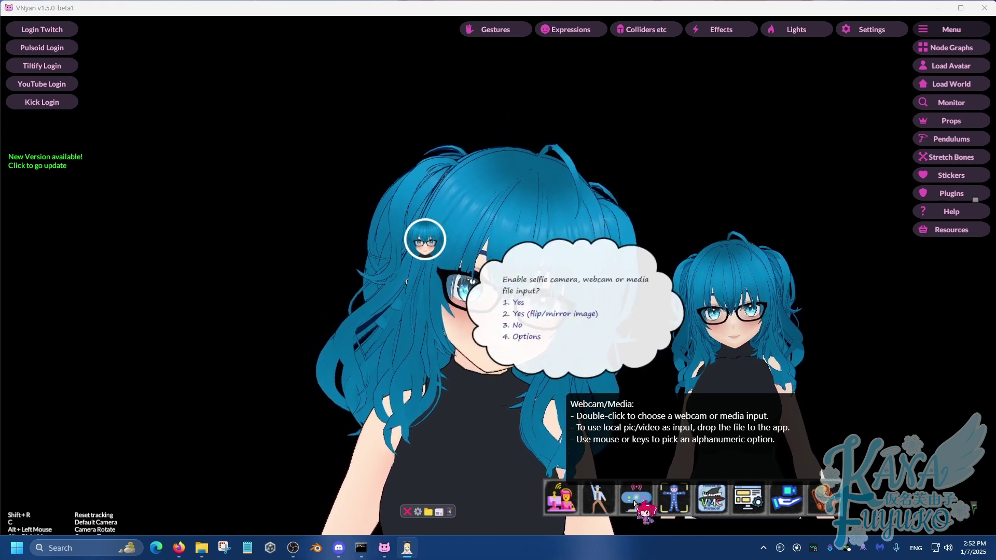
{"action": "left_click", "coordinate": [520, 307]}
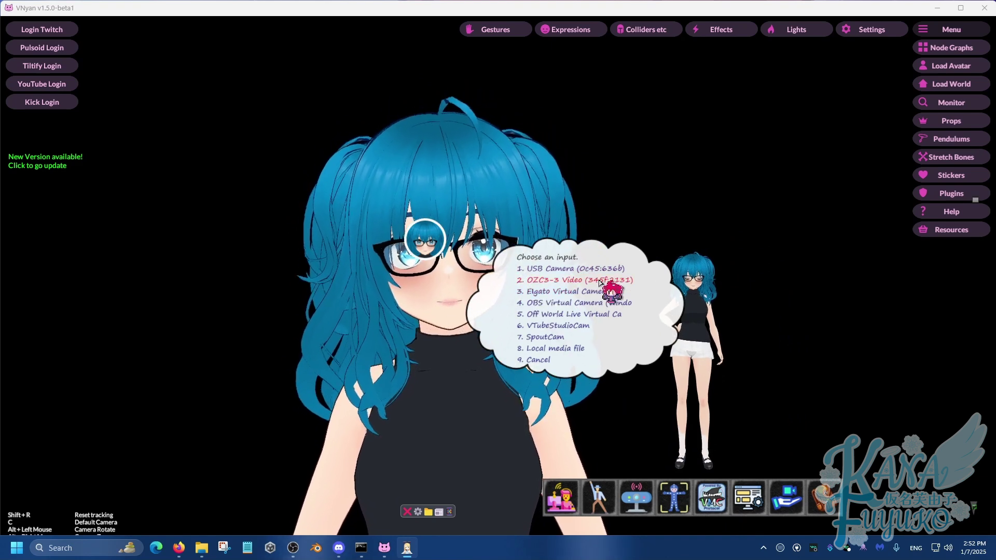
{"action": "left_click", "coordinate": [572, 269]}
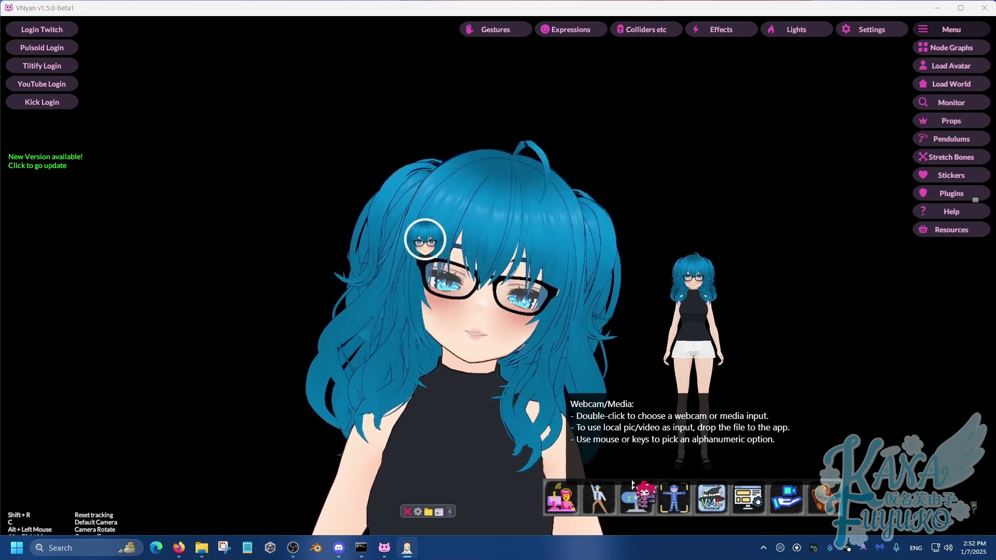
{"action": "double_click", "coordinate": [675, 502]}
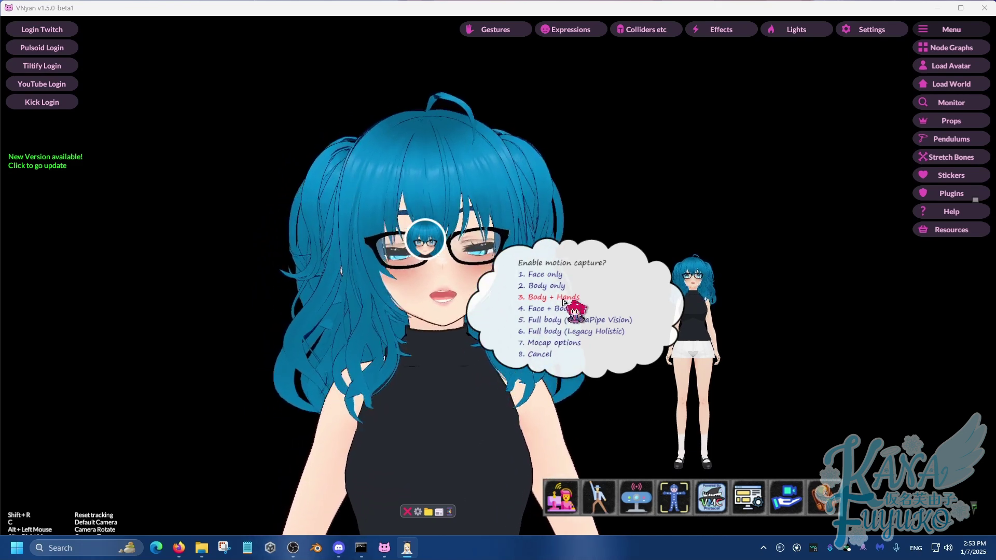
{"action": "left_click", "coordinate": [569, 344]}
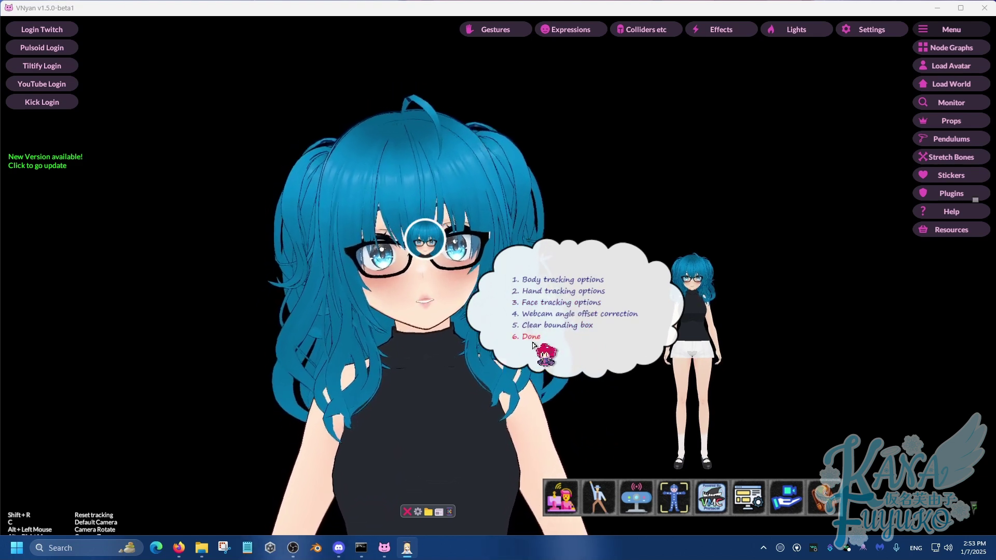
{"action": "left_click", "coordinate": [533, 343]}
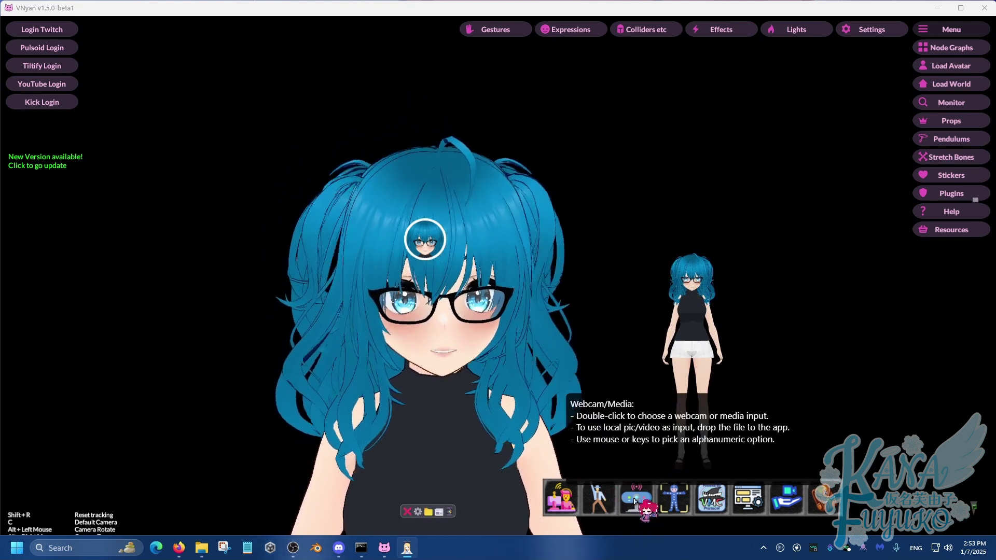
Turn on 3. Body + Hands motion capture in XR Animator.
{"action": "double_click", "coordinate": [673, 498]}
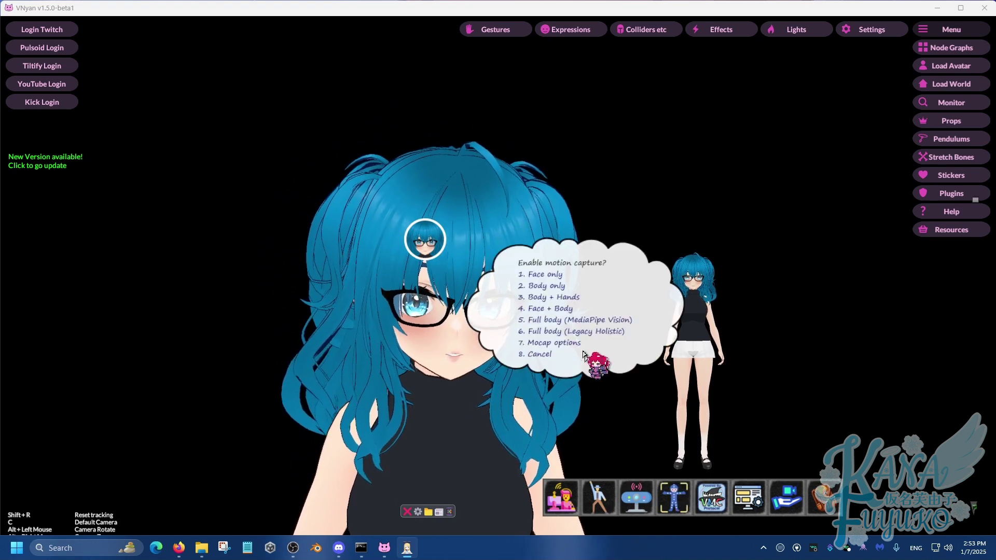
{"action": "left_click", "coordinate": [564, 300]}
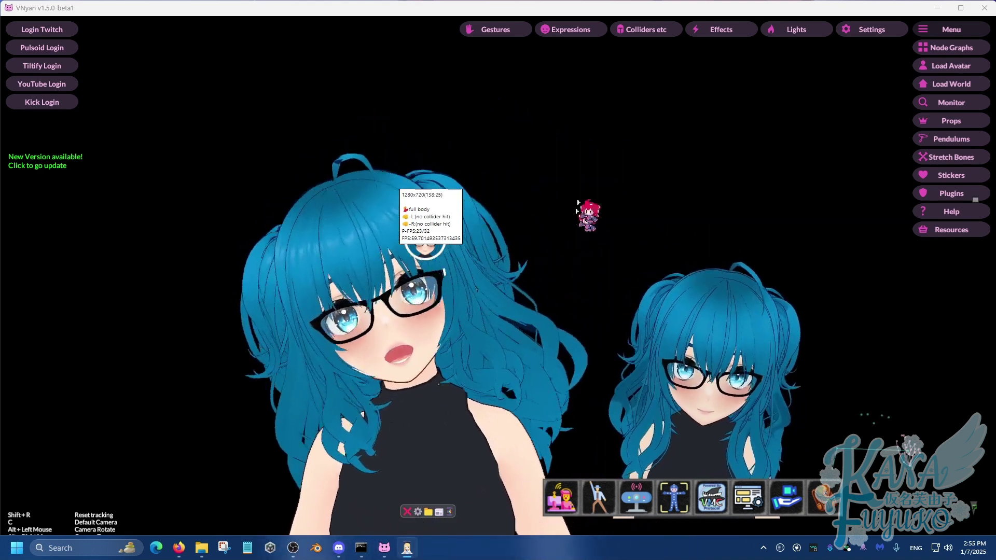
Show VNyan's Tracking Layers VMC receivers on ports 3333 and 3334.
{"action": "left_click", "coordinate": [586, 127]}
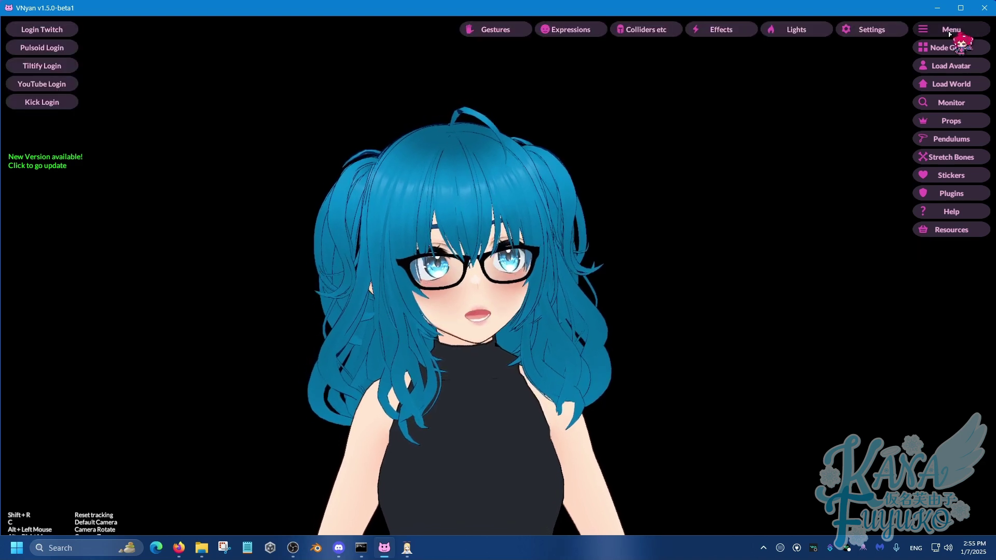
{"action": "left_click", "coordinate": [872, 33]}
{"action": "left_click_drag", "start_coordinate": [402, 138], "coordinate": [410, 309]}
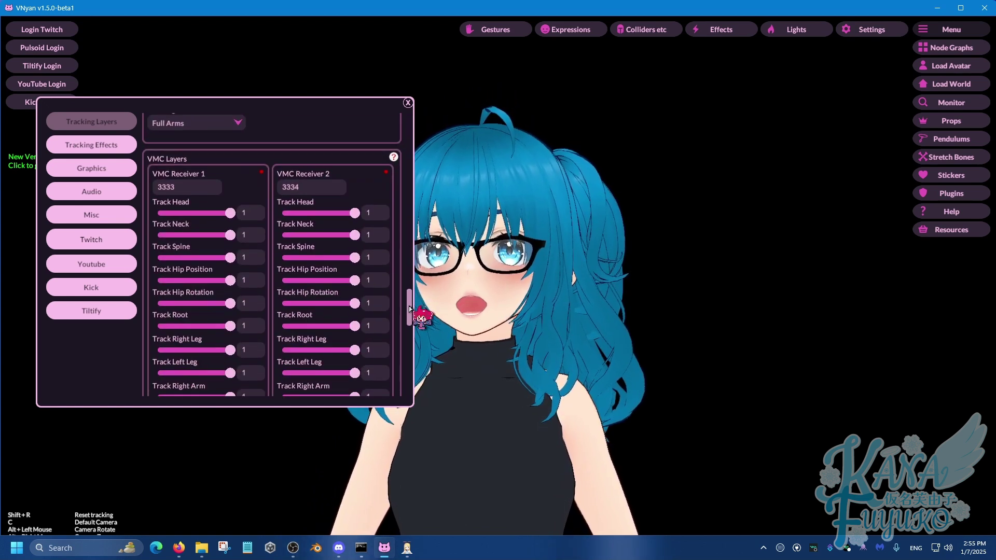
{"action": "scroll", "coordinate": [259, 243], "scroll_direction": "down", "scroll_amount": 2}
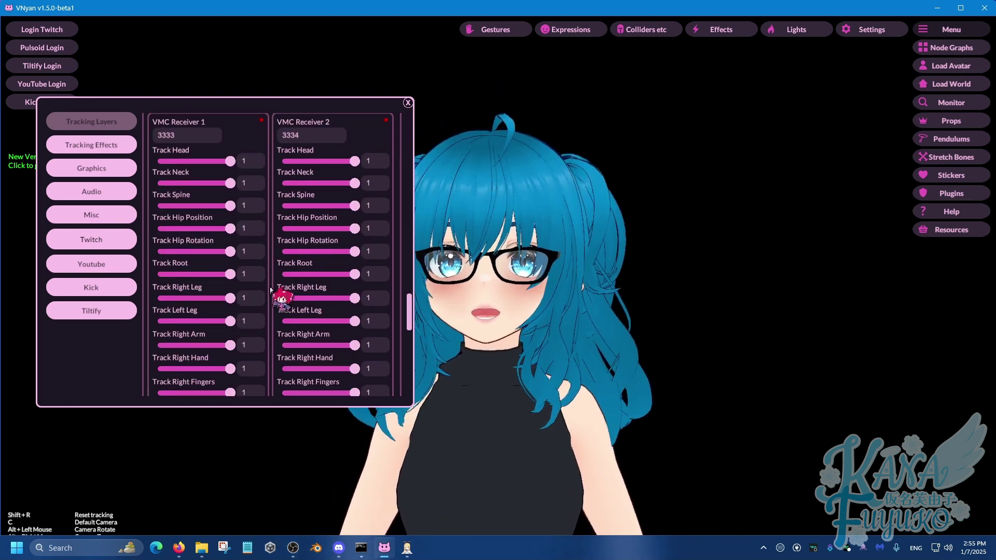
{"action": "scroll", "coordinate": [278, 288], "scroll_direction": "up", "scroll_amount": 1}
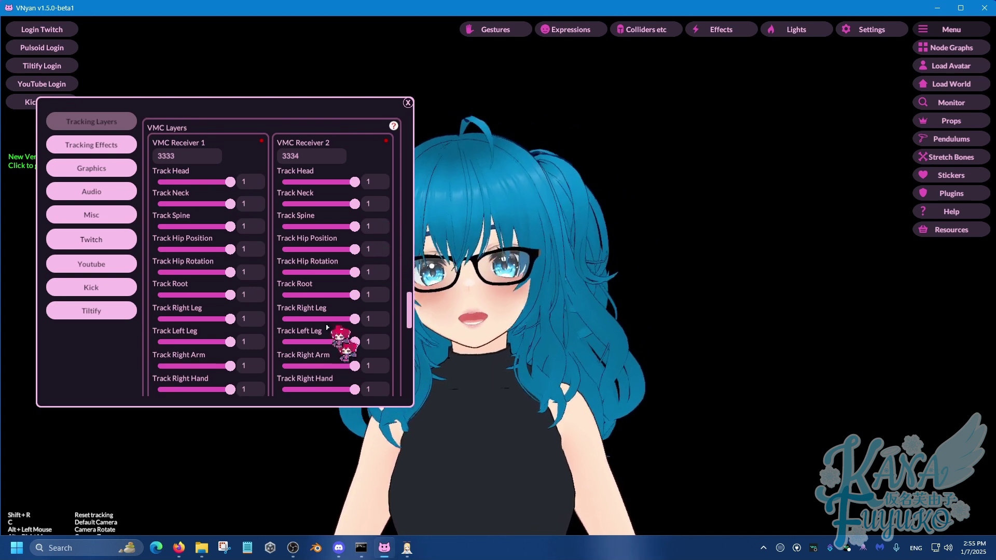
{"action": "left_click", "coordinate": [415, 547]}
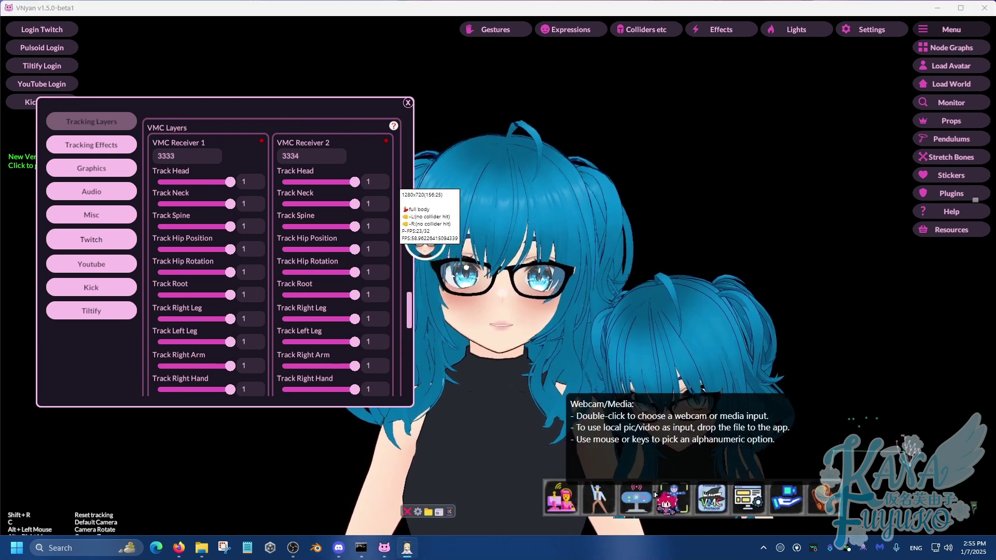
Check XR Animator's VMC port 39539 and set VNyan's VMC Receiver 1 to 39539.
{"action": "double_click", "coordinate": [710, 498]}
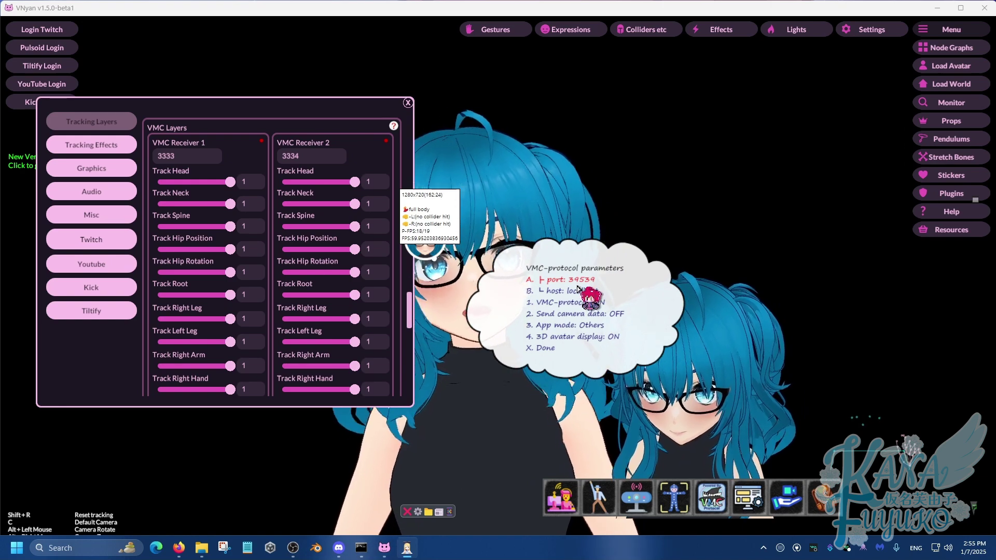
{"action": "left_click", "coordinate": [195, 161]}
{"action": "type", "text": "39"}
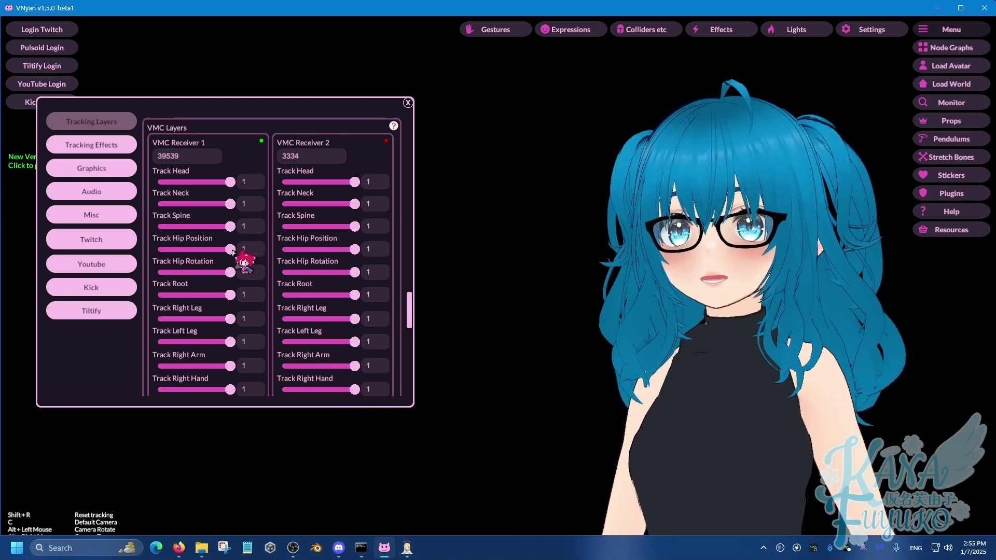
{"action": "scroll", "coordinate": [267, 300], "scroll_direction": "down", "scroll_amount": 5}
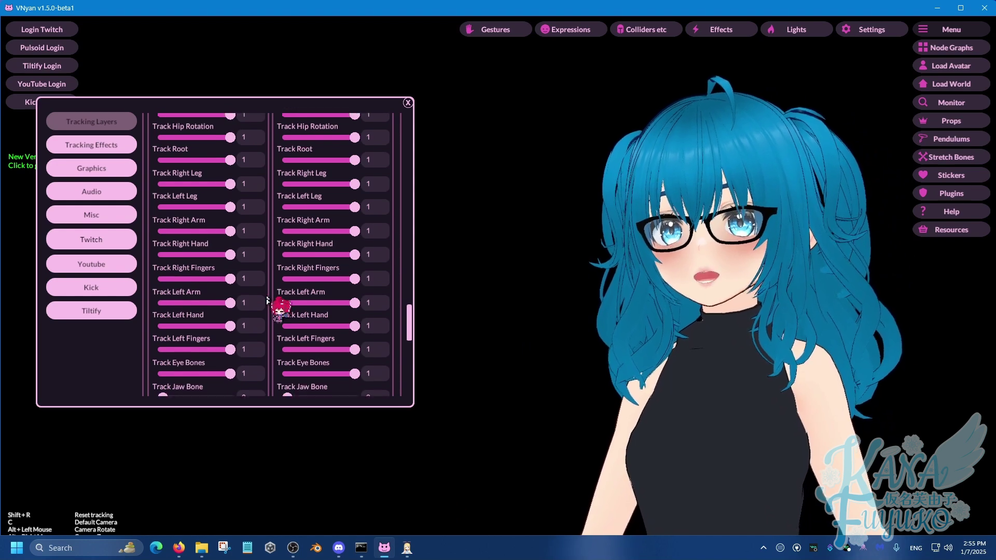
{"action": "scroll", "coordinate": [265, 302], "scroll_direction": "down", "scroll_amount": 2}
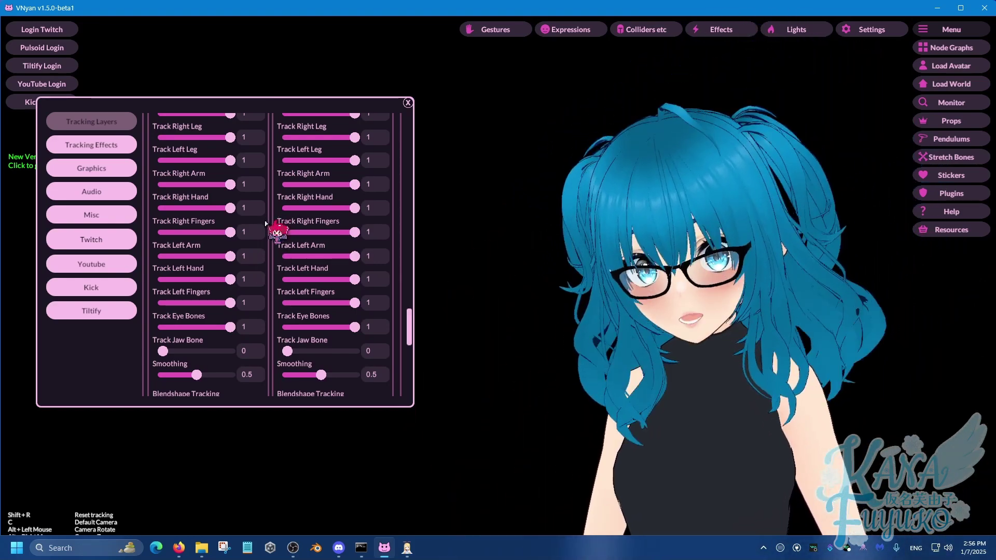
{"action": "scroll", "coordinate": [253, 274], "scroll_direction": "up", "scroll_amount": 2}
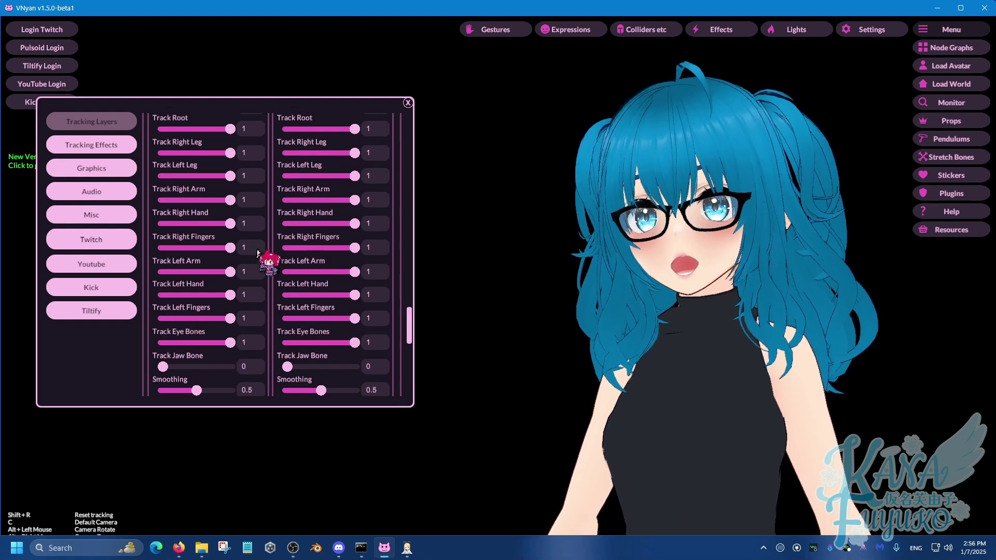
{"action": "scroll", "coordinate": [275, 210], "scroll_direction": "up", "scroll_amount": 2}
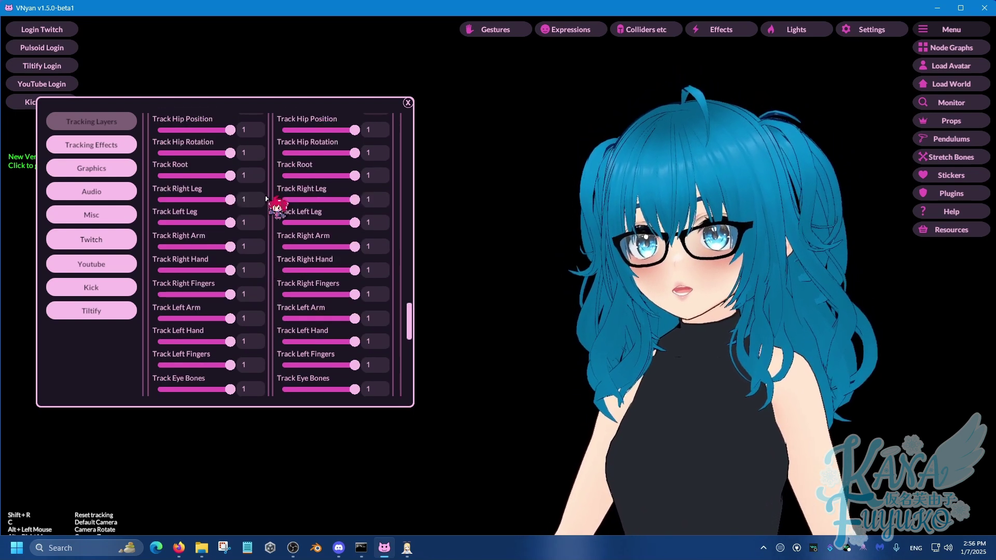
{"action": "scroll", "coordinate": [177, 210], "scroll_direction": "up", "scroll_amount": 2}
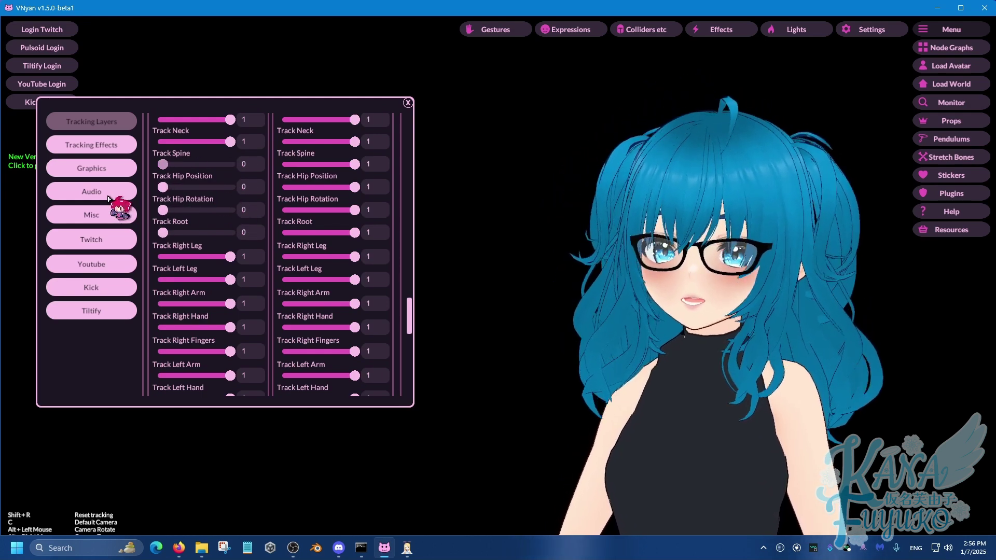
{"action": "scroll", "coordinate": [214, 255], "scroll_direction": "down", "scroll_amount": 1}
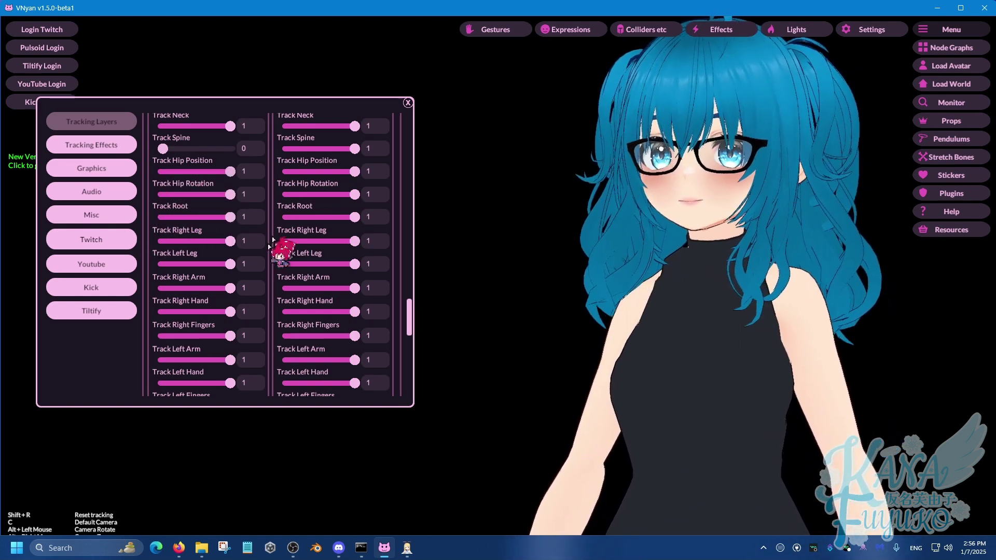
{"action": "scroll", "coordinate": [247, 322], "scroll_direction": "down", "scroll_amount": 5}
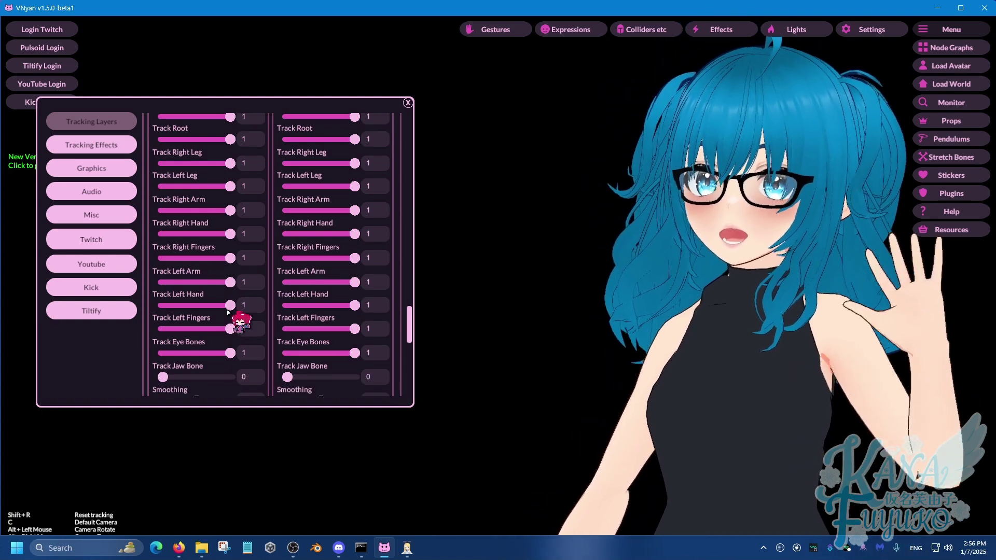
{"action": "left_click_drag", "start_coordinate": [227, 312], "coordinate": [221, 310]}
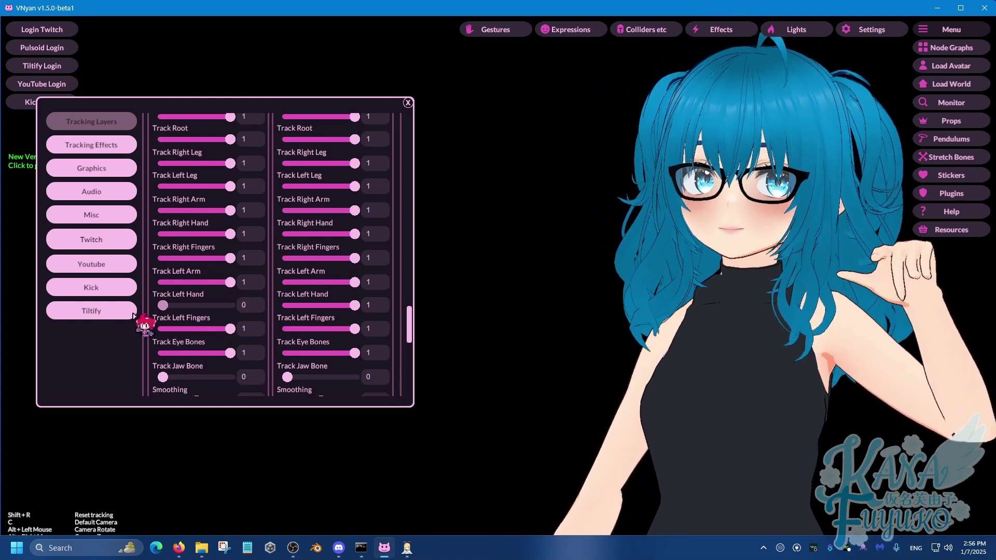
{"action": "left_click_drag", "start_coordinate": [141, 317], "coordinate": [219, 306]}
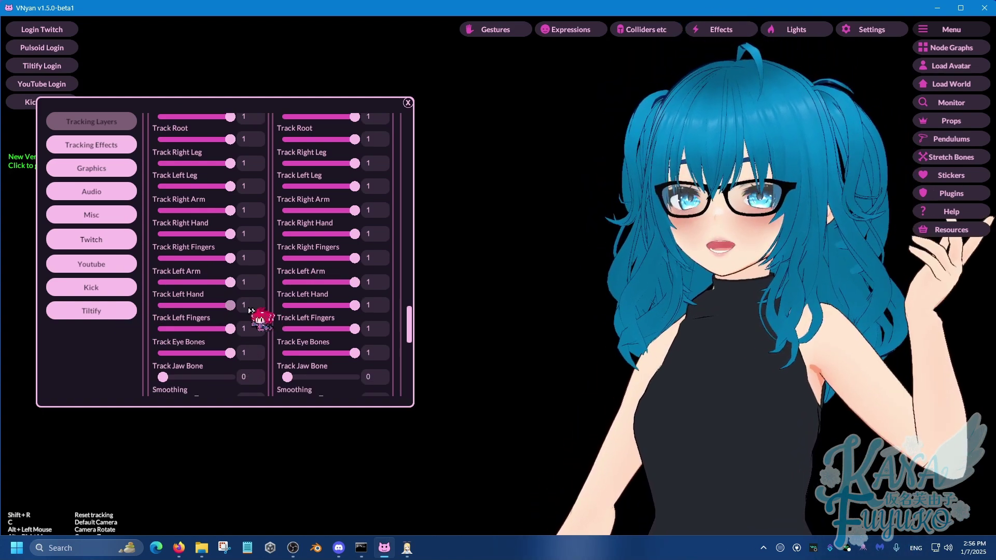
{"action": "scroll", "coordinate": [251, 260], "scroll_direction": "up", "scroll_amount": 3}
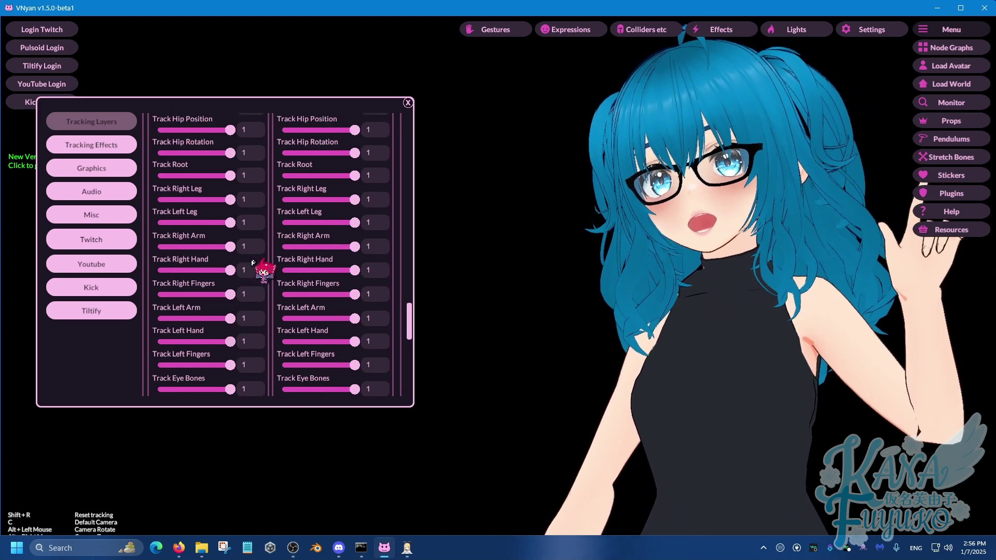
{"action": "scroll", "coordinate": [275, 265], "scroll_direction": "up", "scroll_amount": 5}
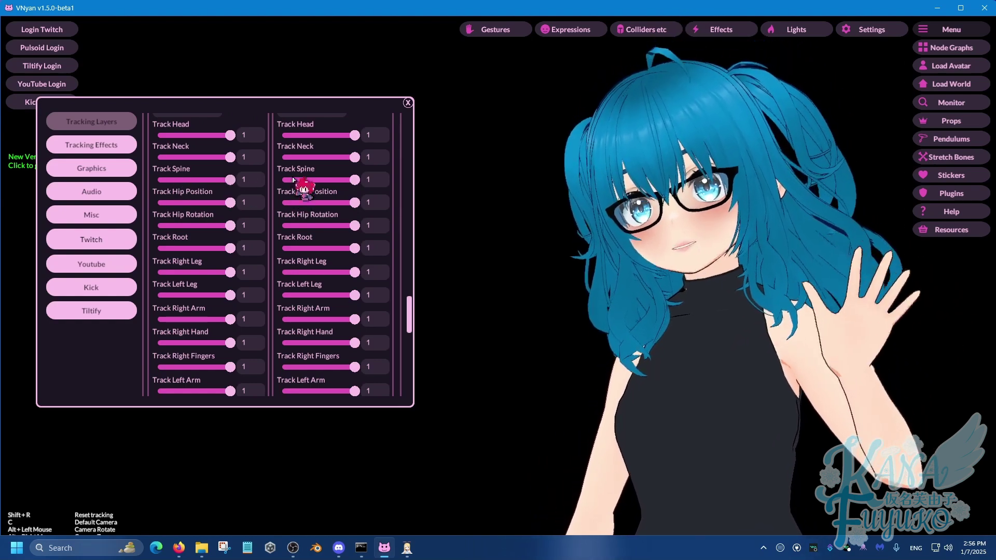
{"action": "scroll", "coordinate": [268, 165], "scroll_direction": "up", "scroll_amount": 10}
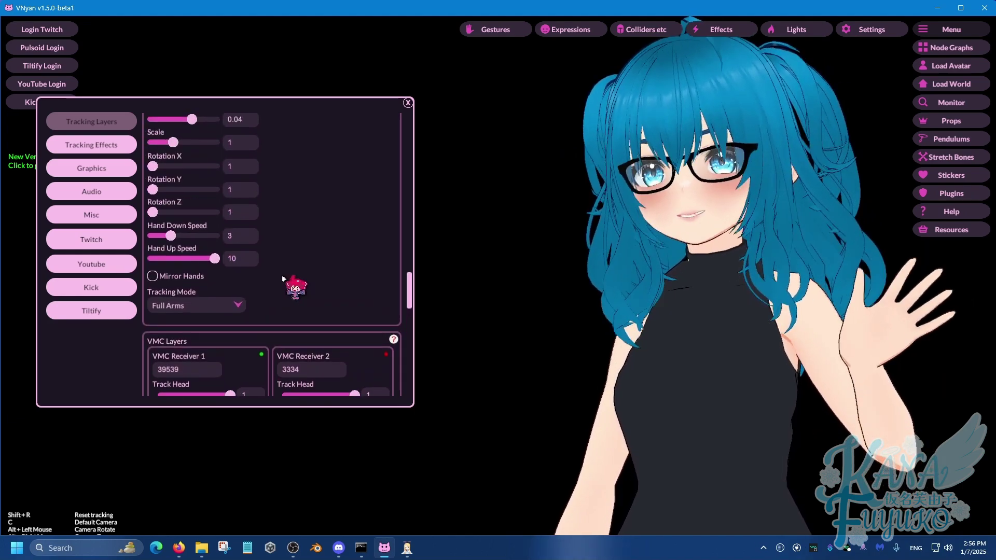
{"action": "scroll", "coordinate": [311, 236], "scroll_direction": "up", "scroll_amount": 10}
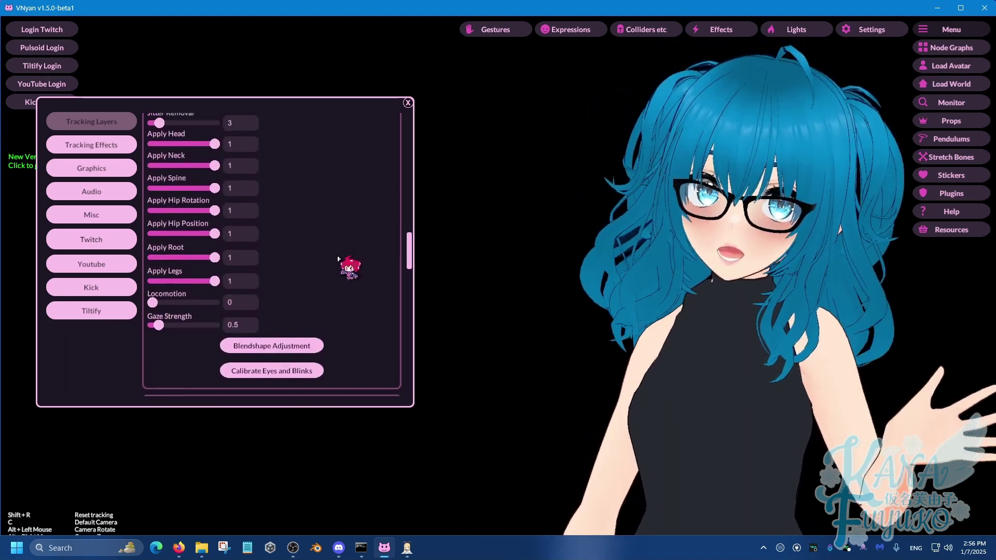
{"action": "scroll", "coordinate": [332, 253], "scroll_direction": "up", "scroll_amount": 5}
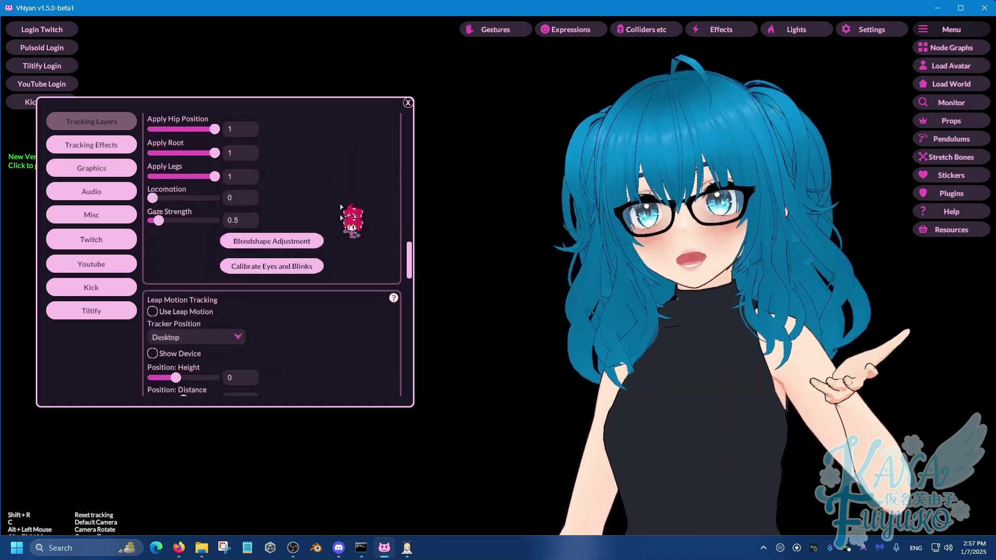
{"action": "scroll", "coordinate": [361, 283], "scroll_direction": "down", "scroll_amount": 5}
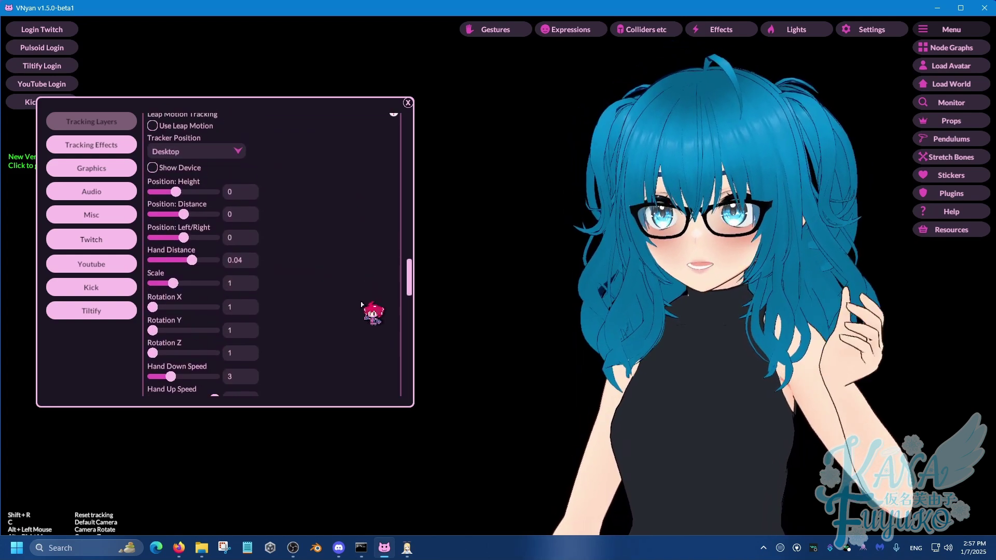
{"action": "scroll", "coordinate": [360, 193], "scroll_direction": "down", "scroll_amount": 9}
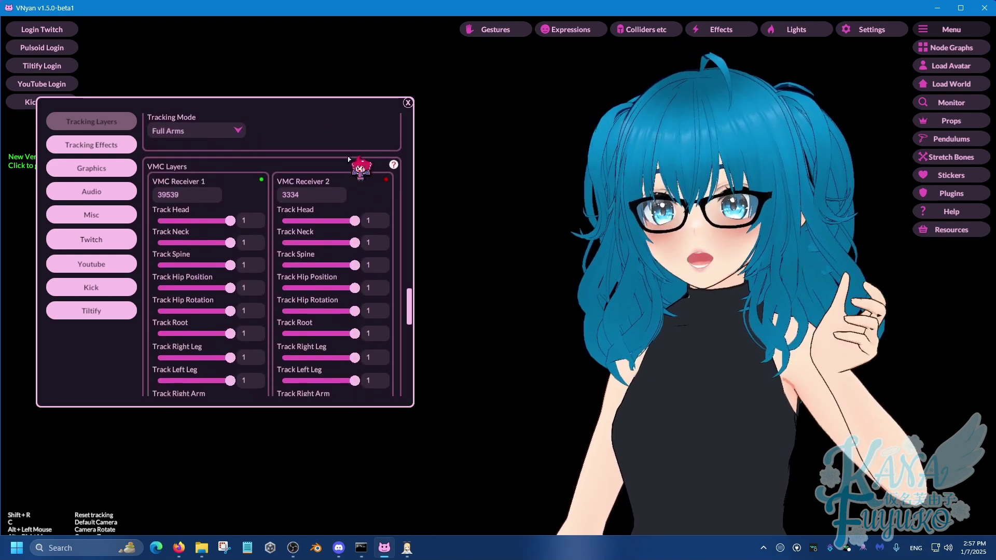
{"action": "scroll", "coordinate": [300, 169], "scroll_direction": "down", "scroll_amount": 5}
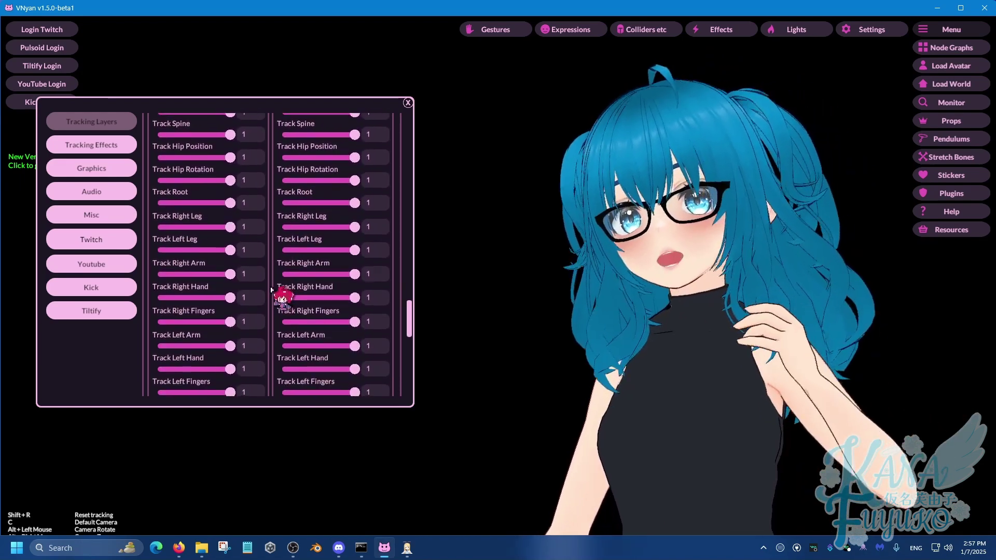
{"action": "scroll", "coordinate": [276, 312], "scroll_direction": "down", "scroll_amount": 3}
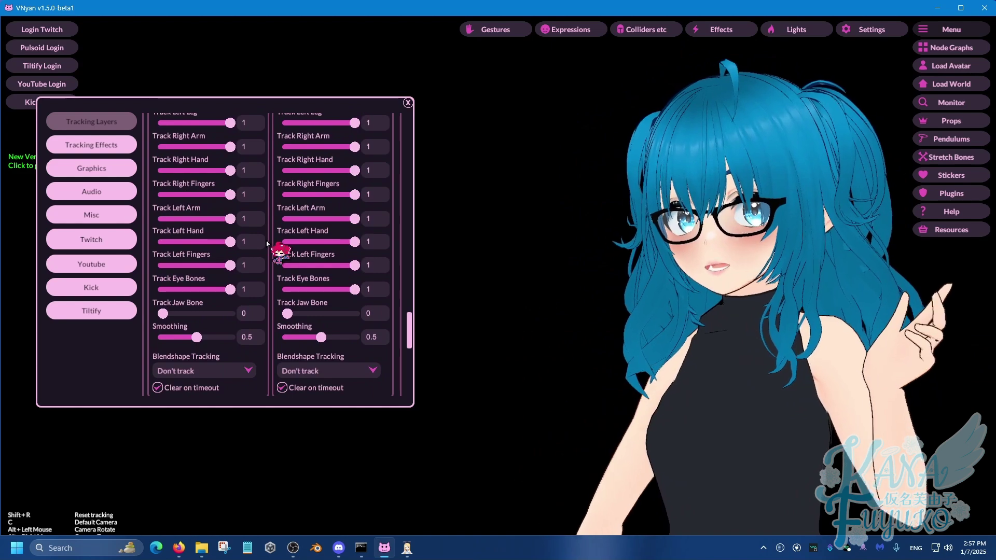
Leave Blendshape Tracking at Don't track and scroll back up the VNyan settings.
{"action": "scroll", "coordinate": [269, 247], "scroll_direction": "down", "scroll_amount": 1}
{"action": "scroll", "coordinate": [270, 253], "scroll_direction": "down", "scroll_amount": 1}
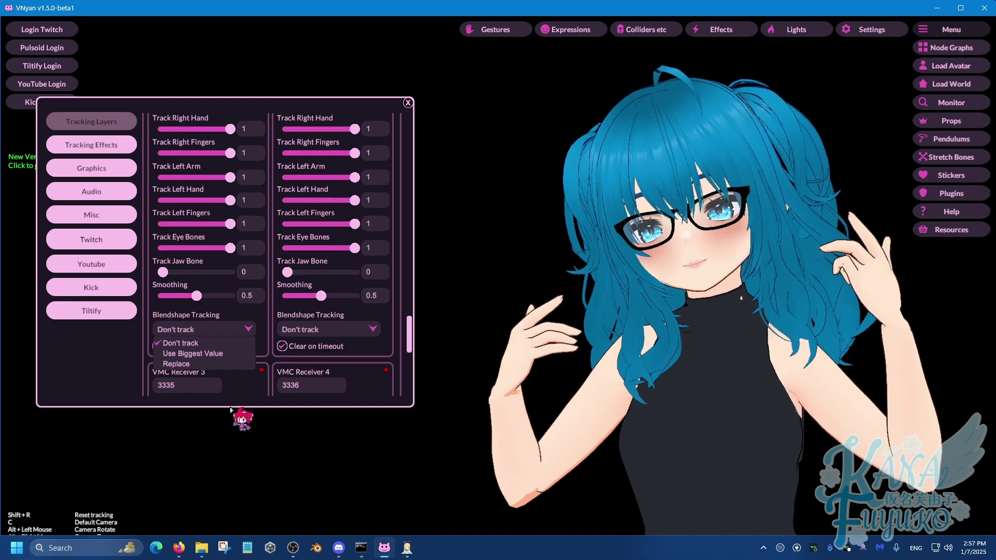
{"action": "left_click", "coordinate": [264, 322]}
{"action": "scroll", "coordinate": [256, 320], "scroll_direction": "down", "scroll_amount": 1}
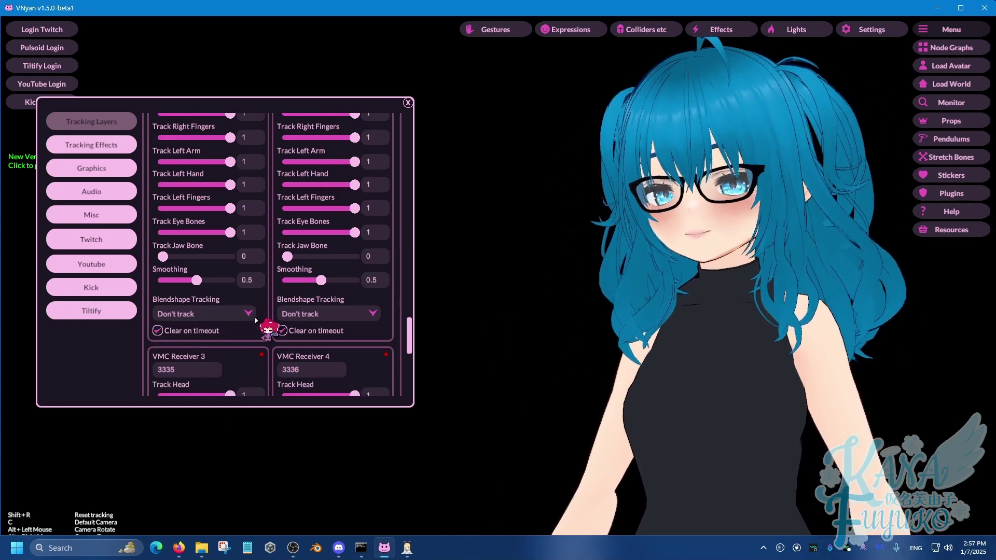
{"action": "scroll", "coordinate": [259, 317], "scroll_direction": "up", "scroll_amount": 5}
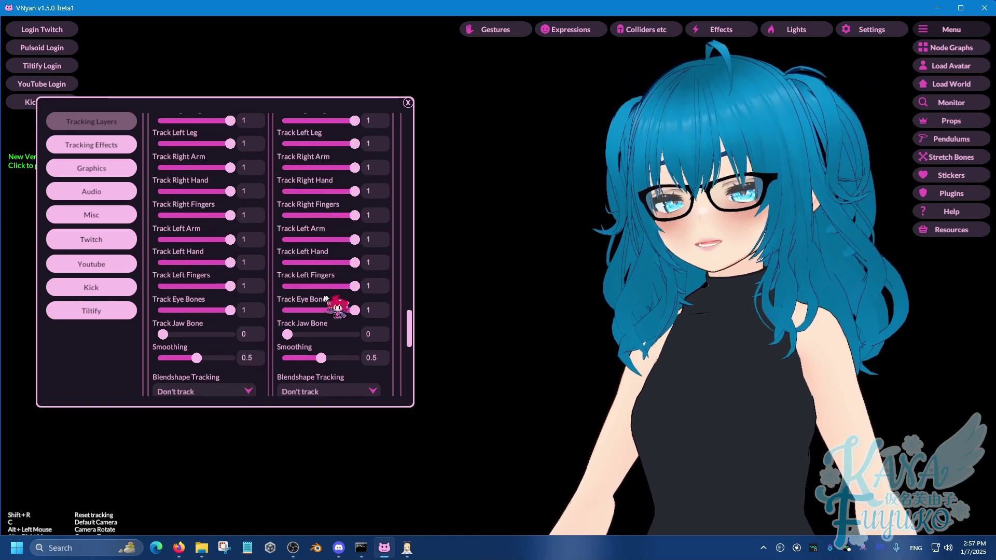
{"action": "mouse_move", "coordinate": [413, 326]}
{"action": "left_mouse_down"}
{"action": "mouse_move", "coordinate": [414, 296]}
{"action": "mouse_move", "coordinate": [408, 310]}
{"action": "left_mouse_up"}
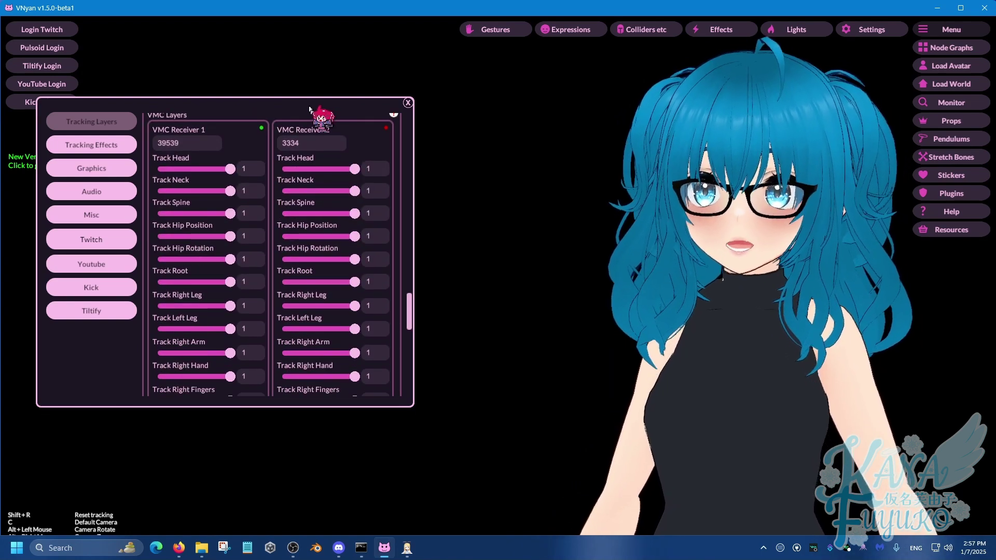
{"action": "left_click_drag", "start_coordinate": [309, 109], "coordinate": [329, 153]}
Close the settings window and switch to the Default Camera with C to centre the avatar.
{"action": "left_click", "coordinate": [427, 155]}
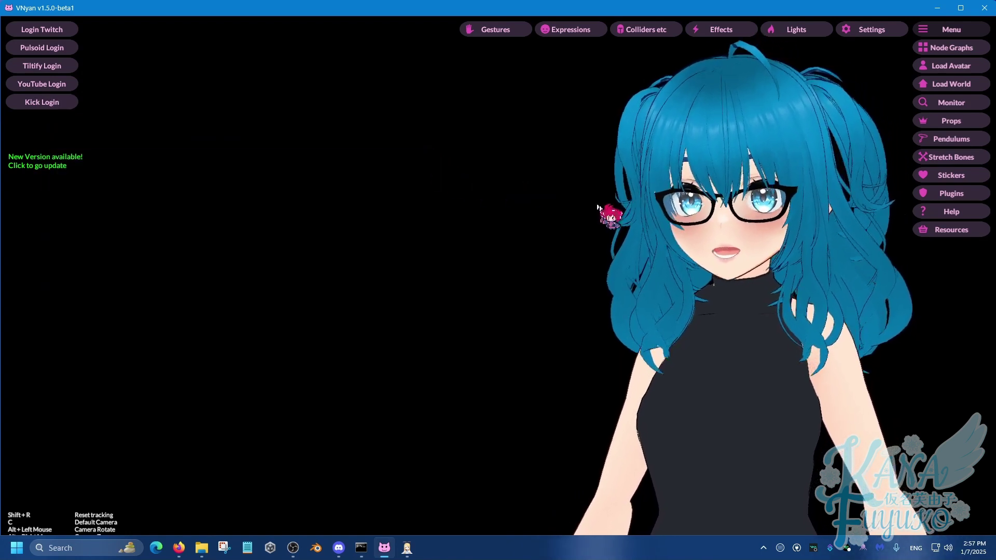
{"action": "key", "text": "c"}
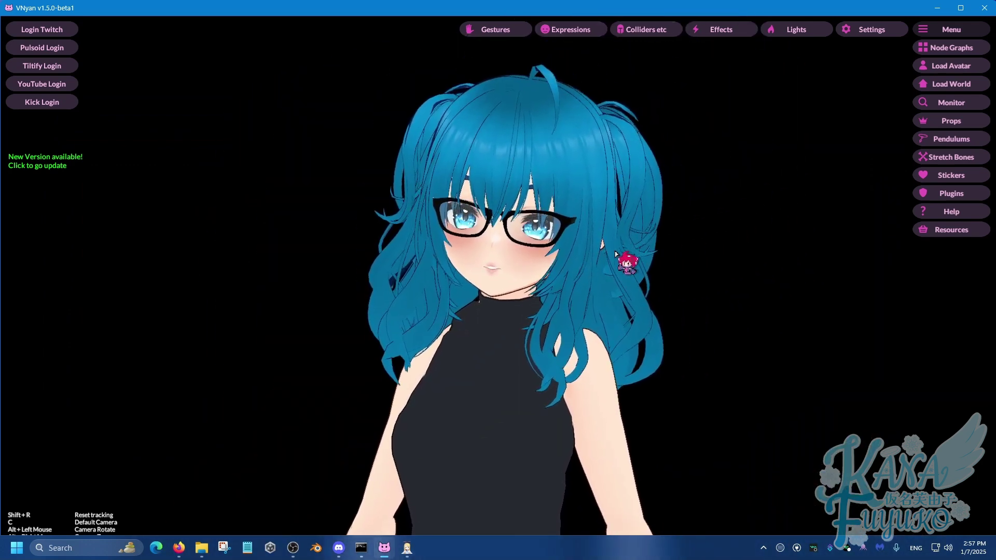